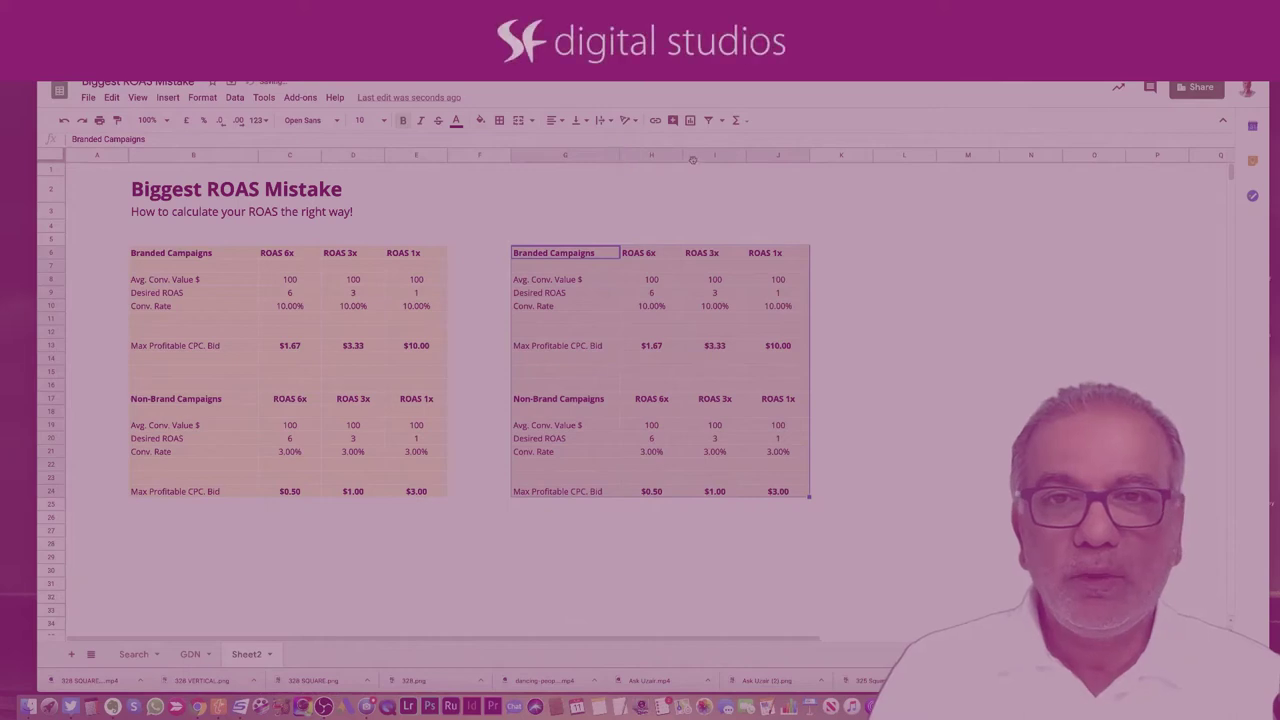
- Highlight the green table block G6:J24 and the Avg. Conv. Value $ label to point them out
left_click(671, 210)
left_click(546, 258)
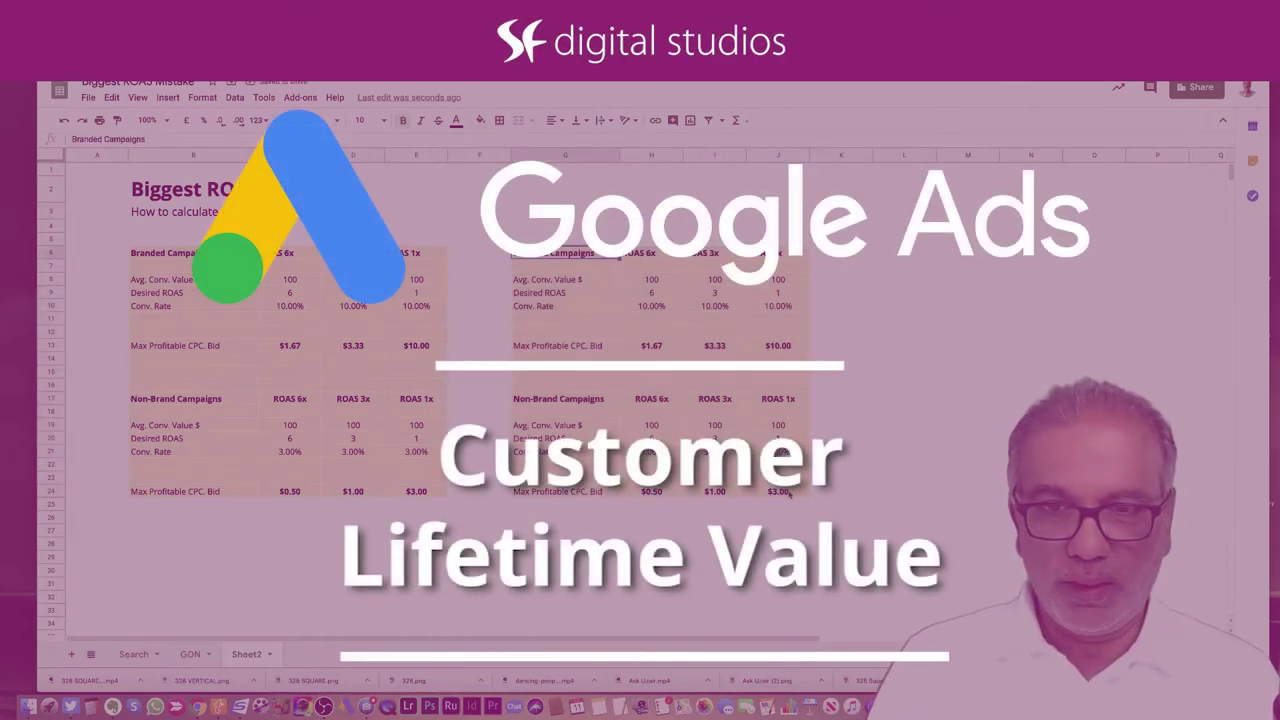
left_click(789, 494, "shift")
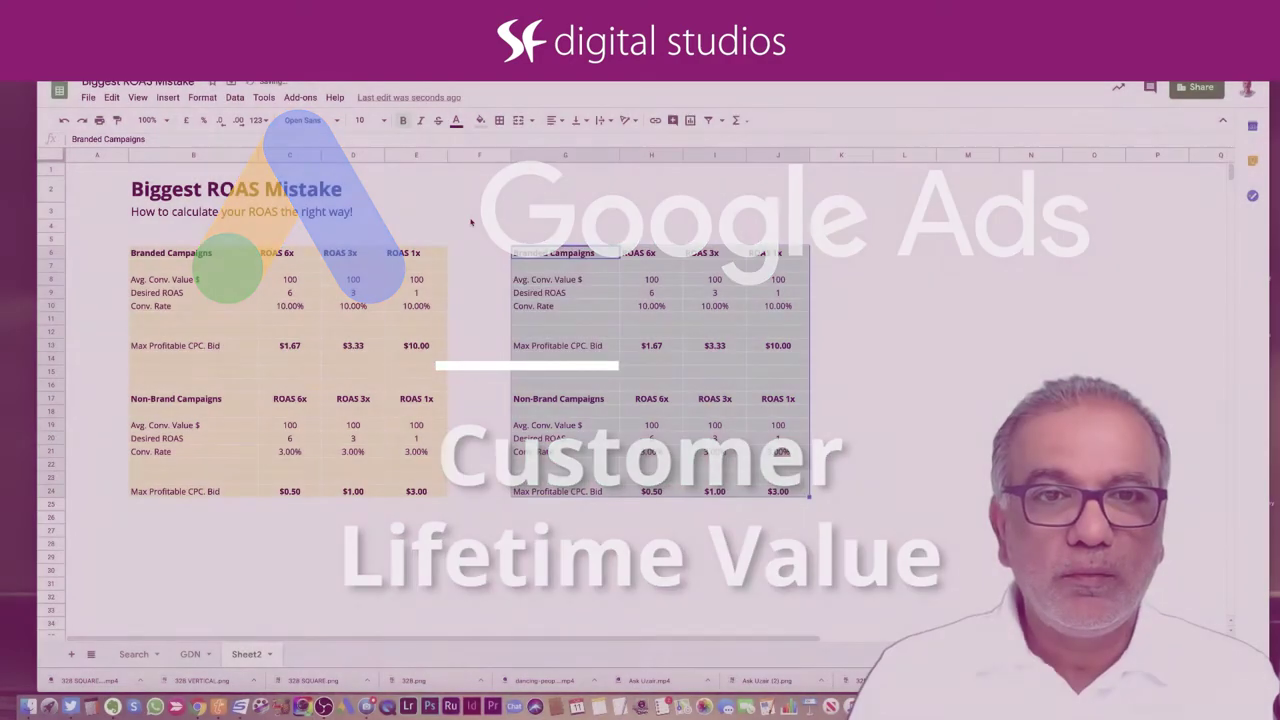
left_click(479, 210)
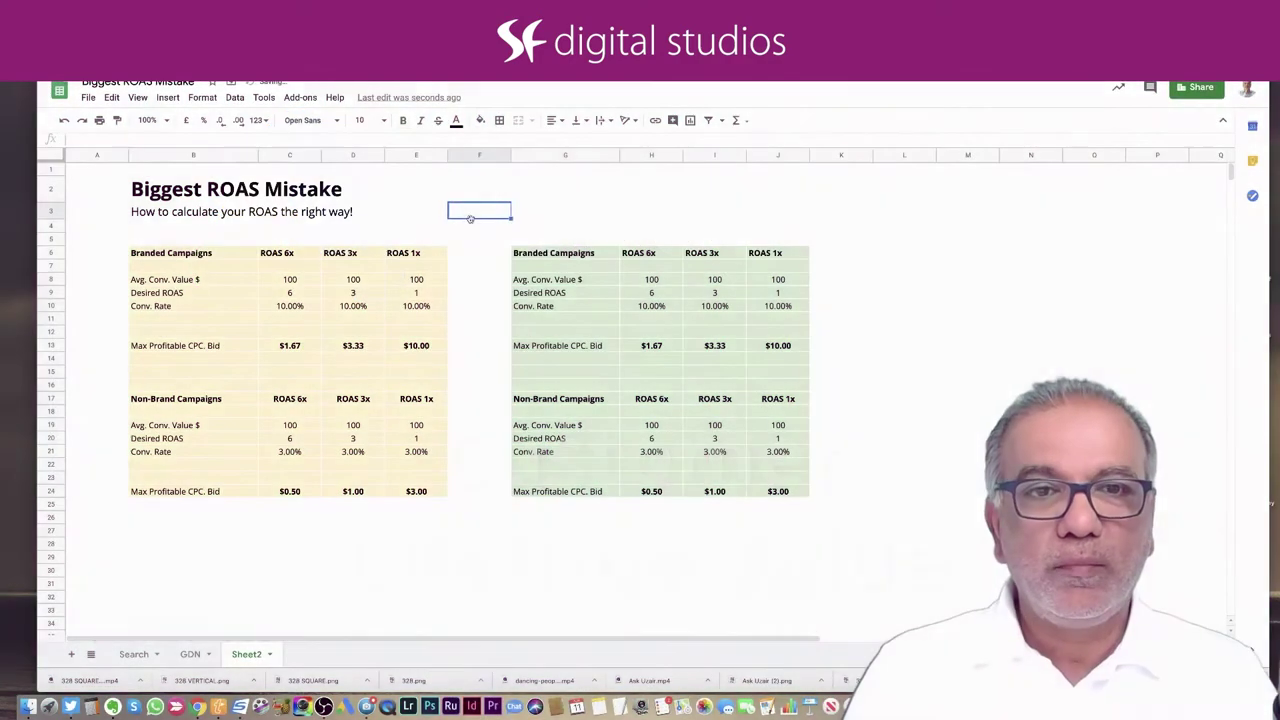
left_click(243, 282)
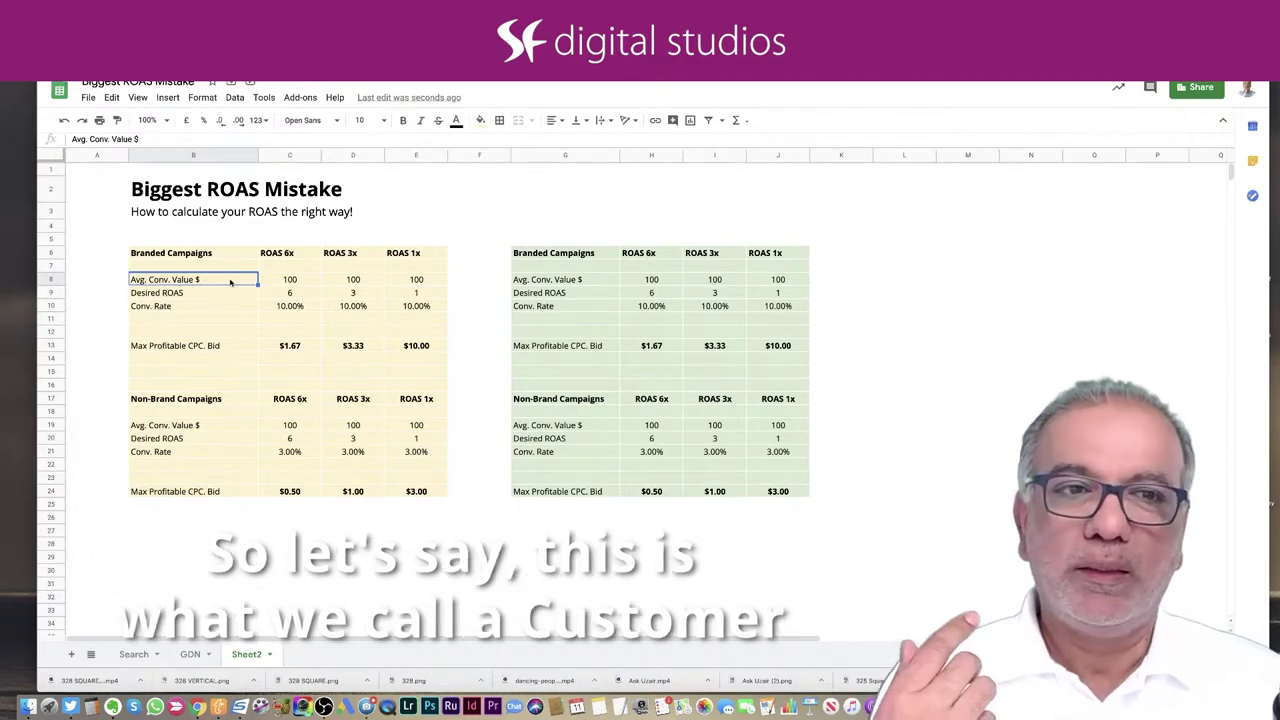
- Enter 'Customer Lifetime Value' in cell G2 and make it bold
left_click(565, 201)
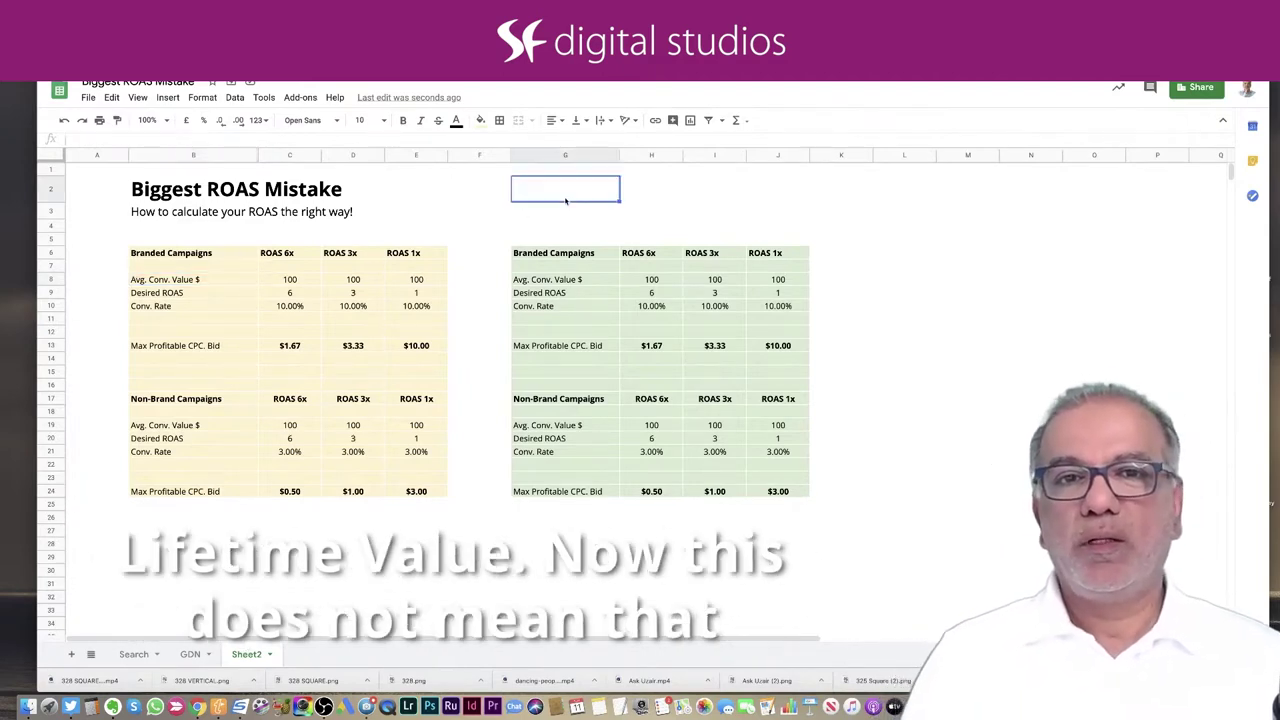
type("Custo")
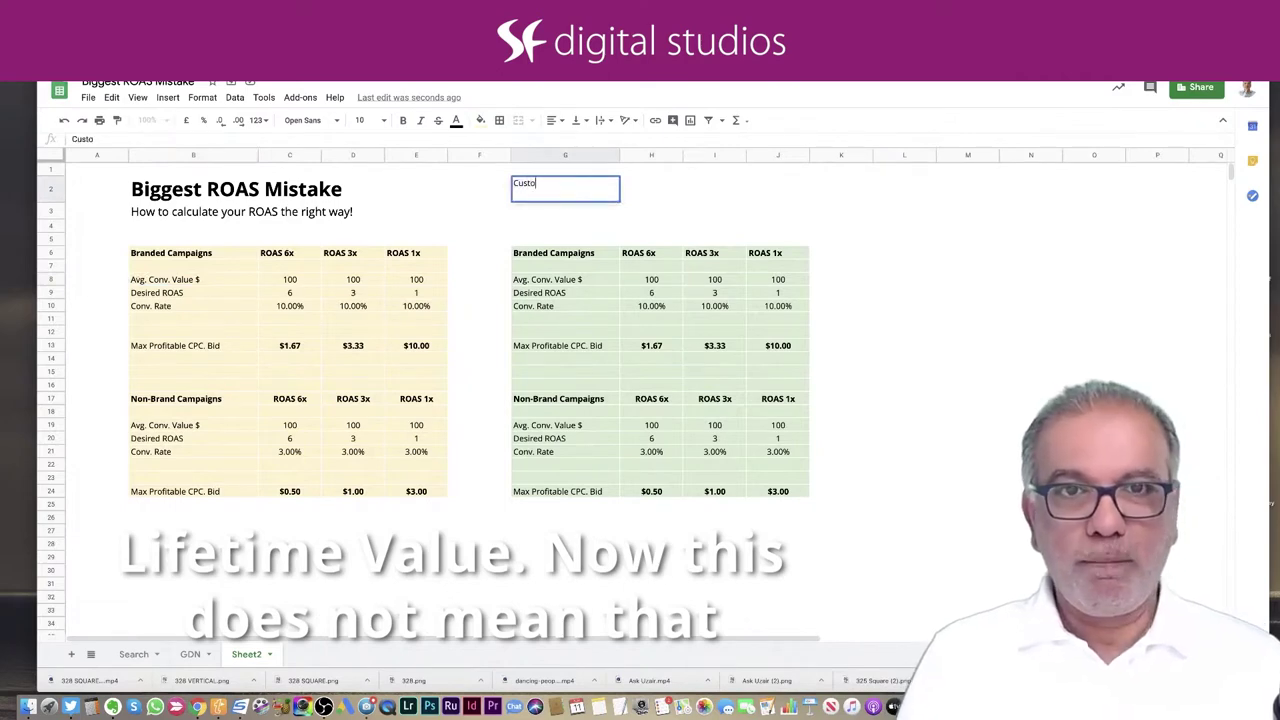
type("mer ")
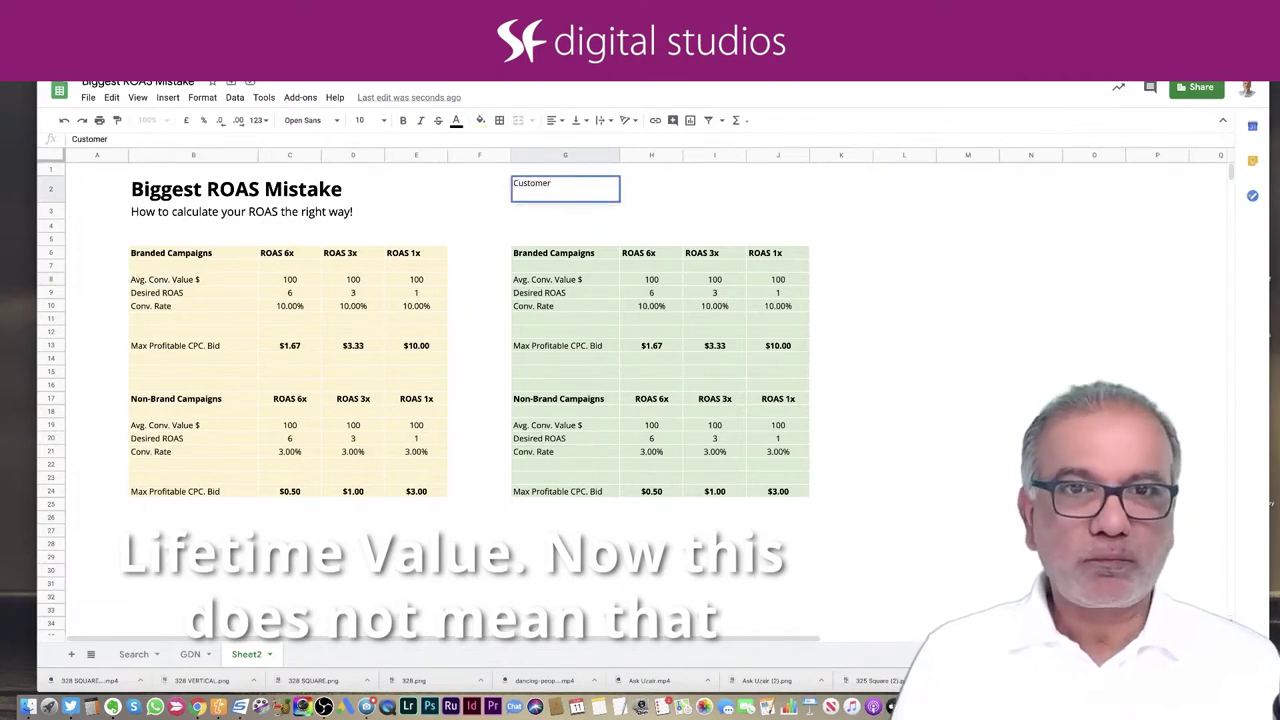
type("Lifetime")
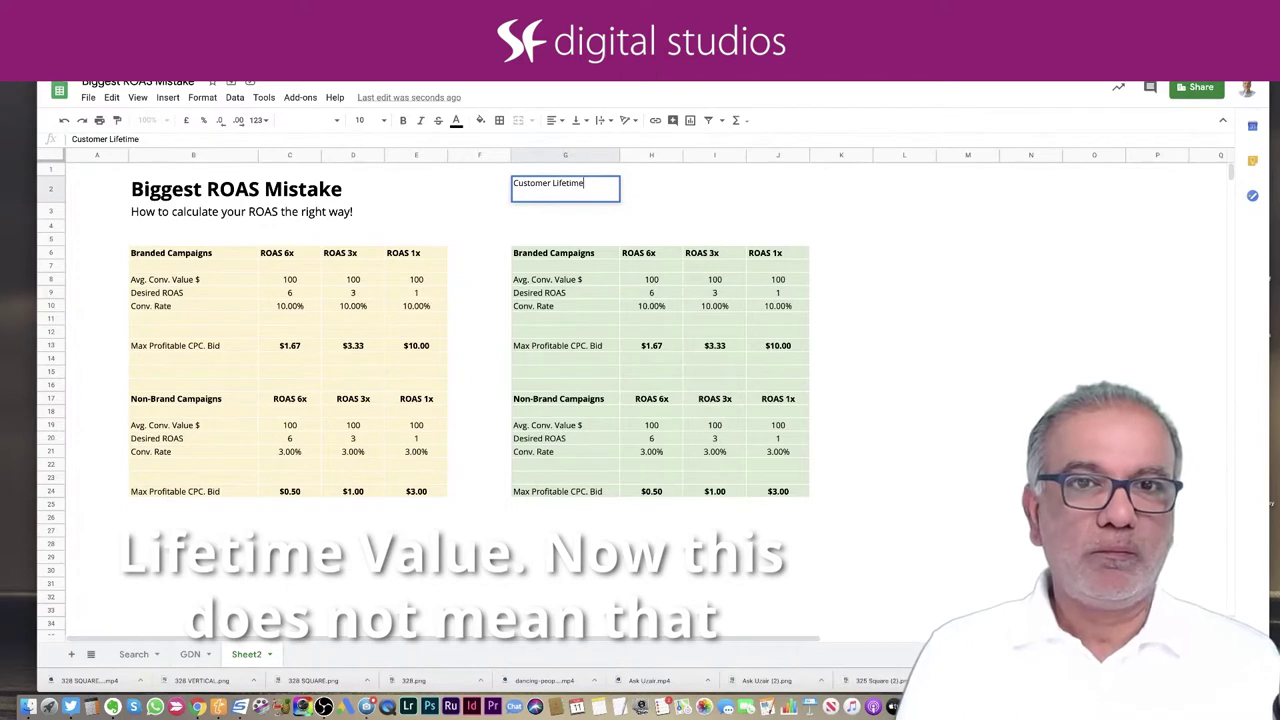
type(" Value")
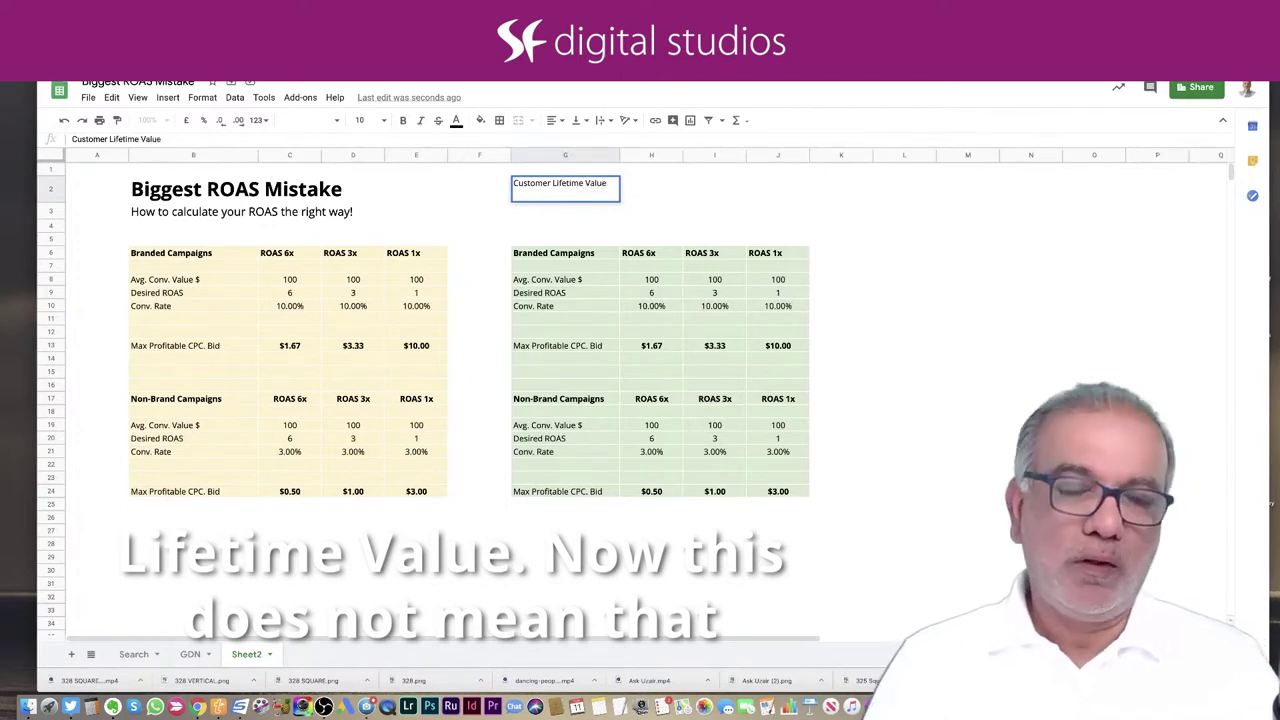
key("super+a")
key("super+b")
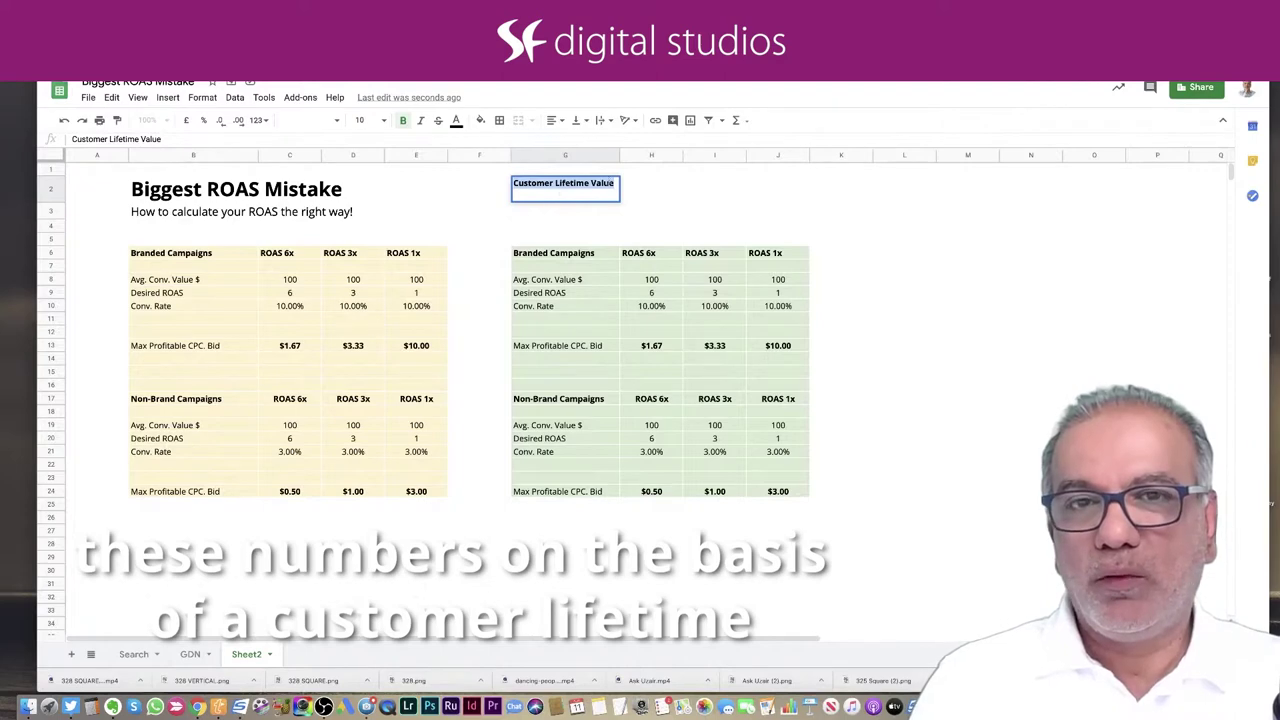
- Write '$100 x 4 times in the next 2 years' in G3 under the heading
left_click(643, 196)
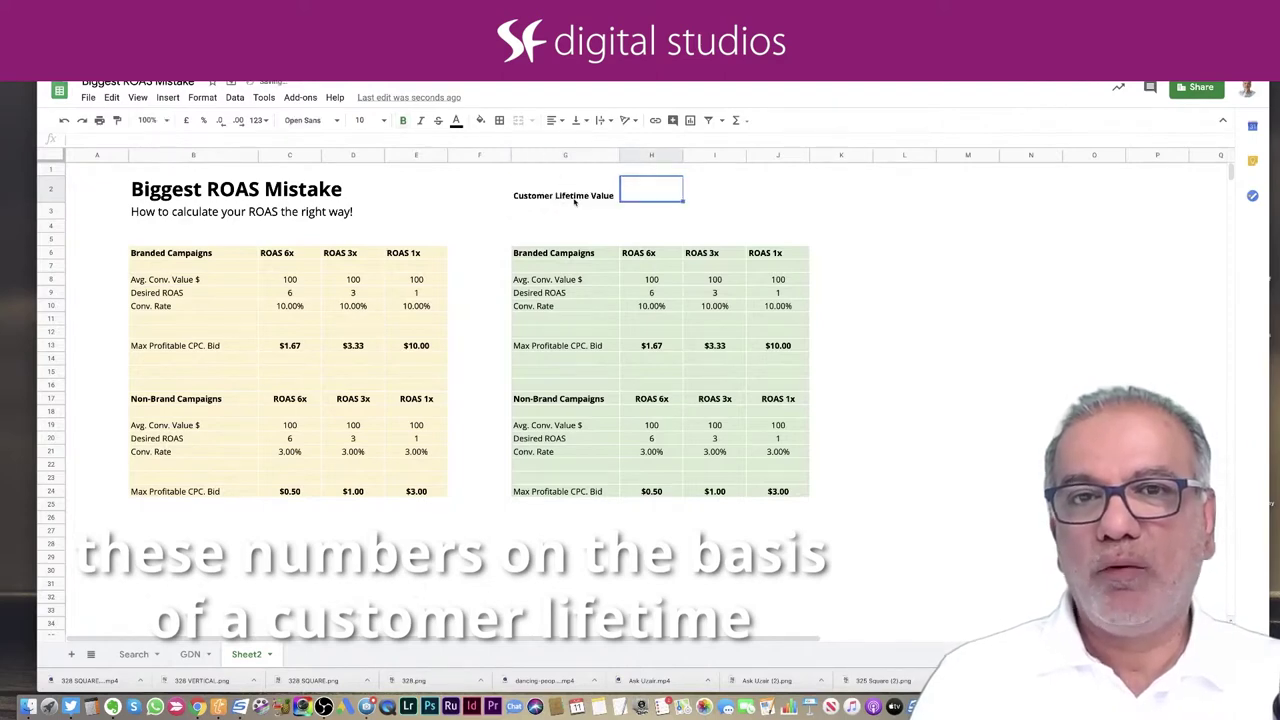
left_click(572, 214)
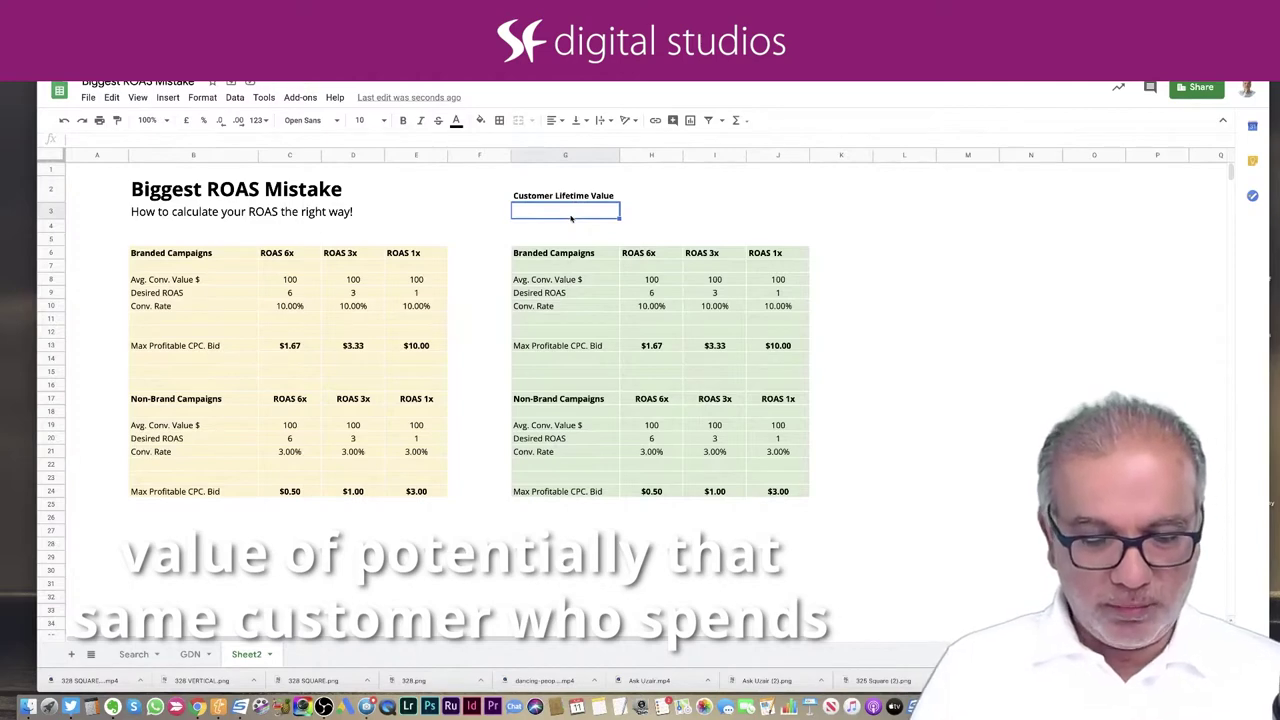
type("$100")
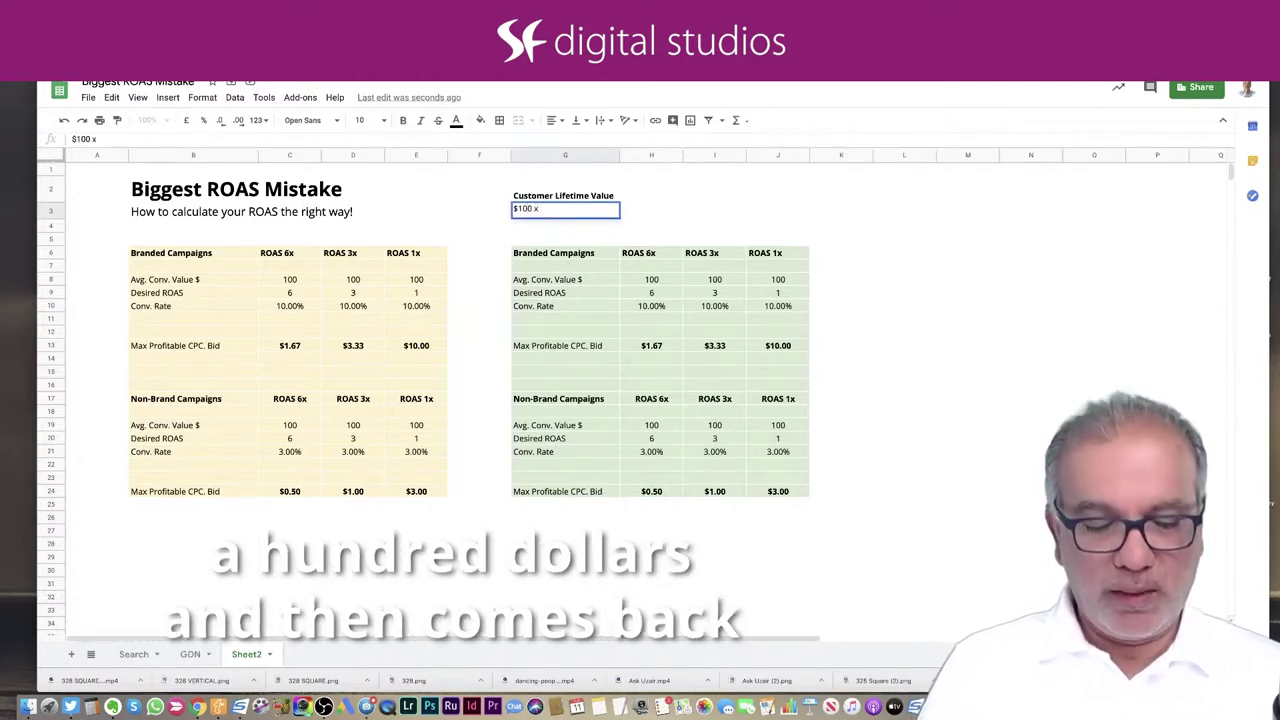
type(" x 4")
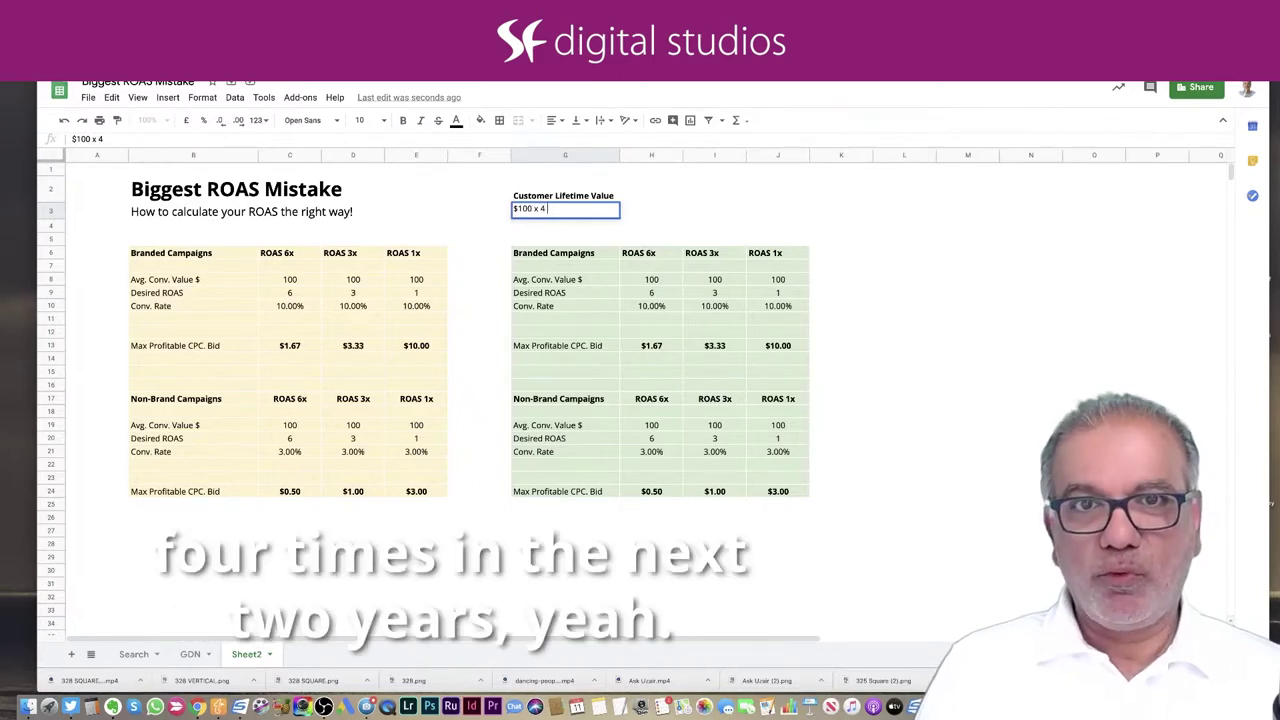
type(" times")
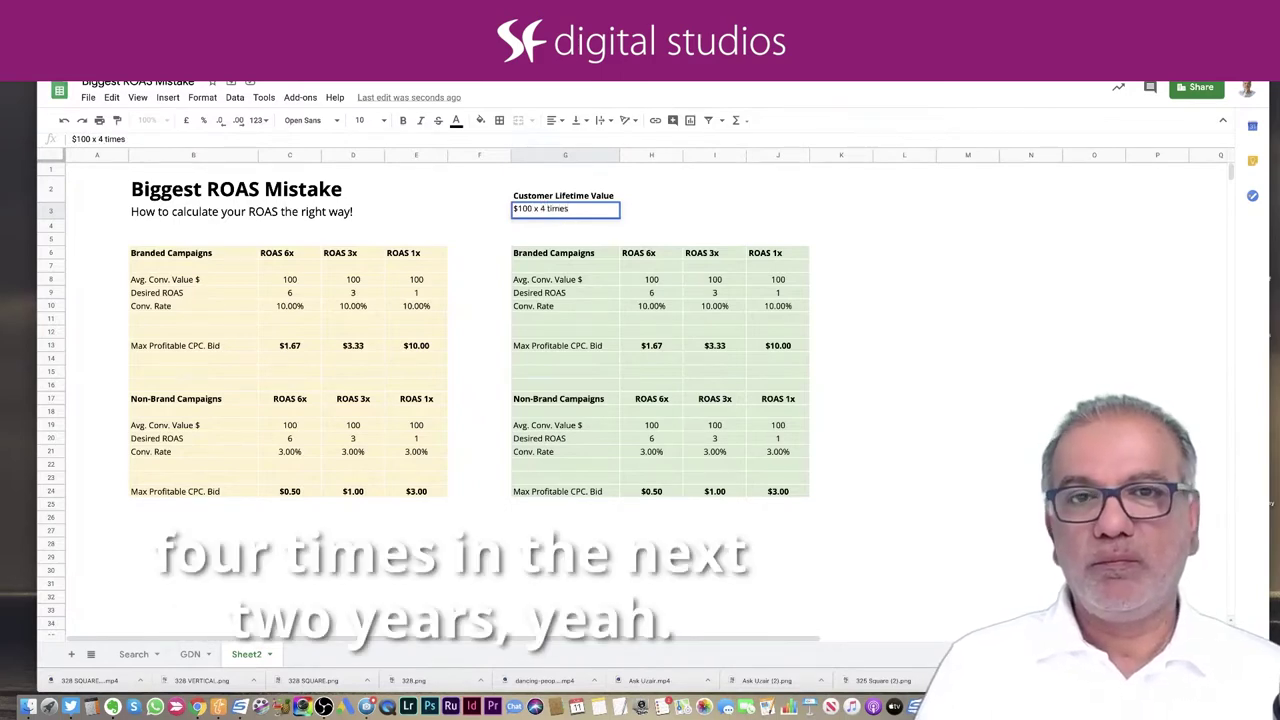
type(" in the ne")
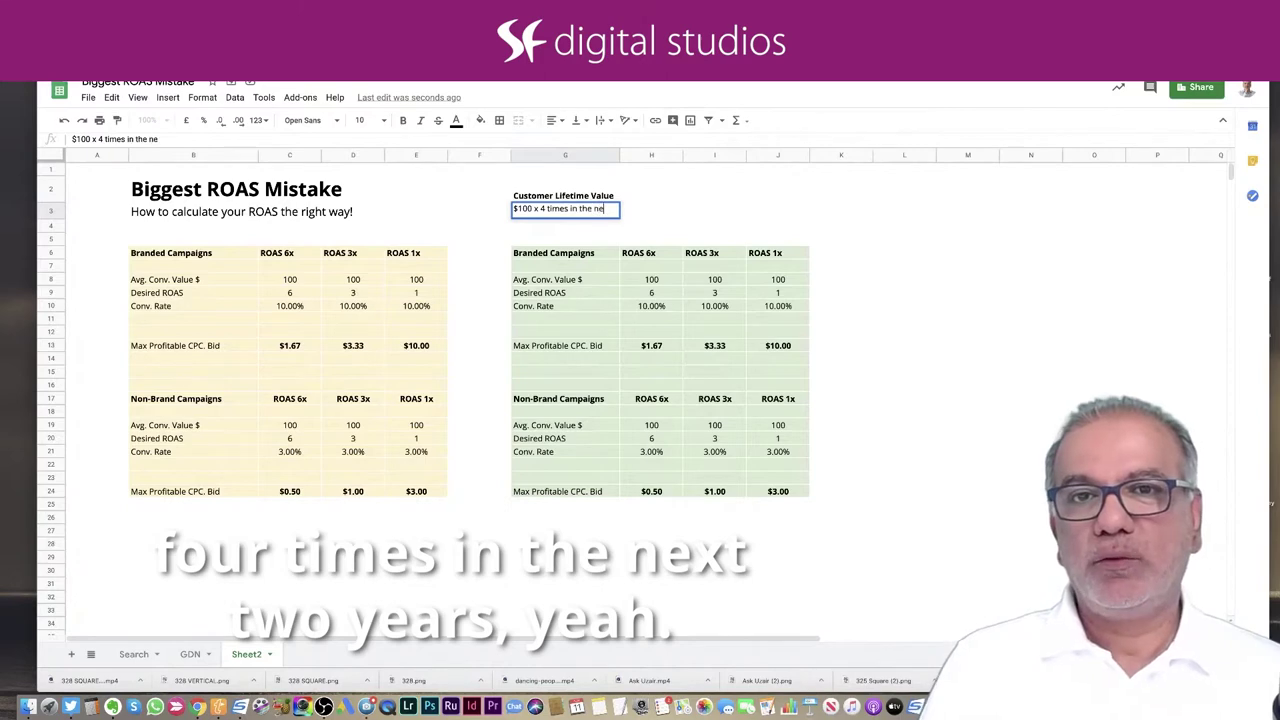
type("xt 2 years")
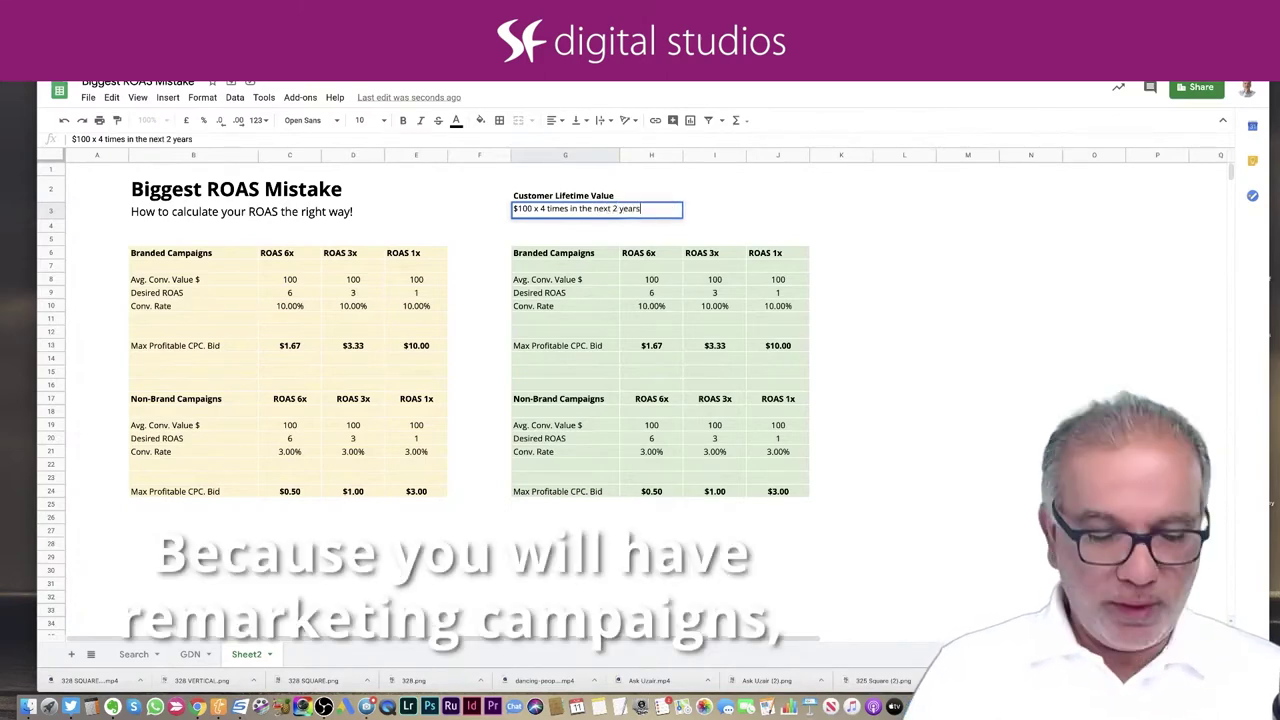
key("Tab")
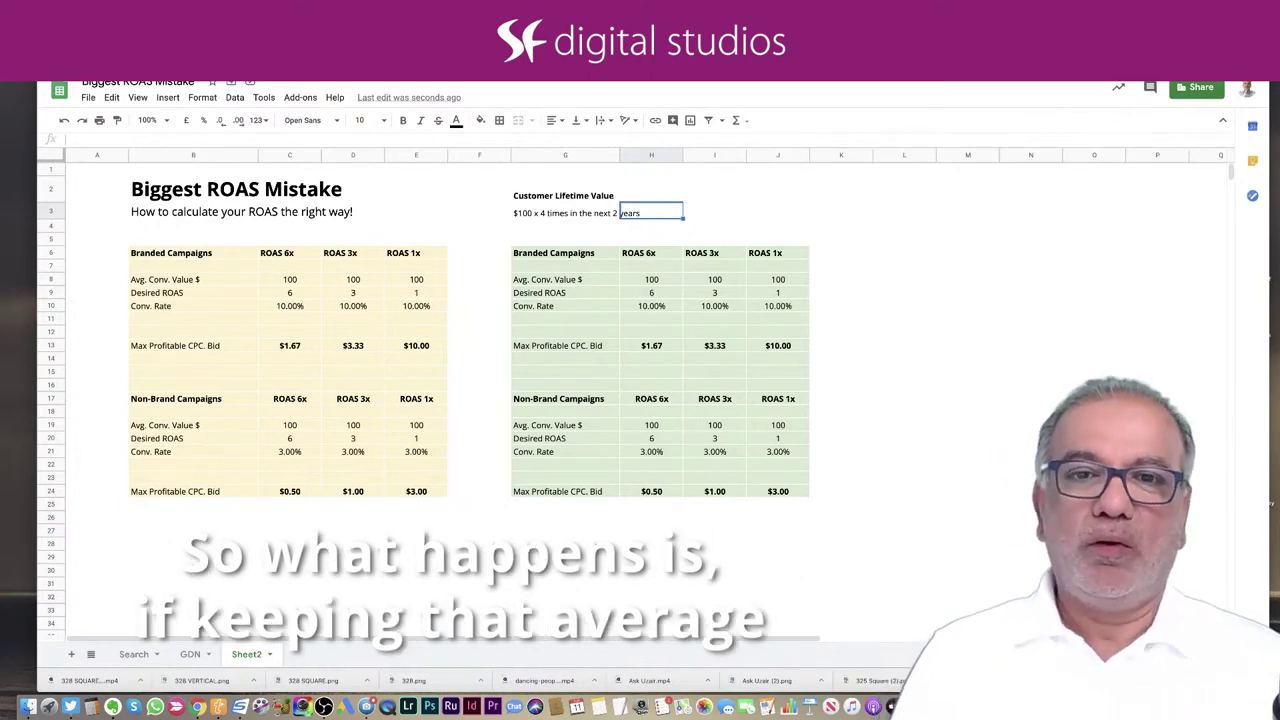
left_click(648, 280)
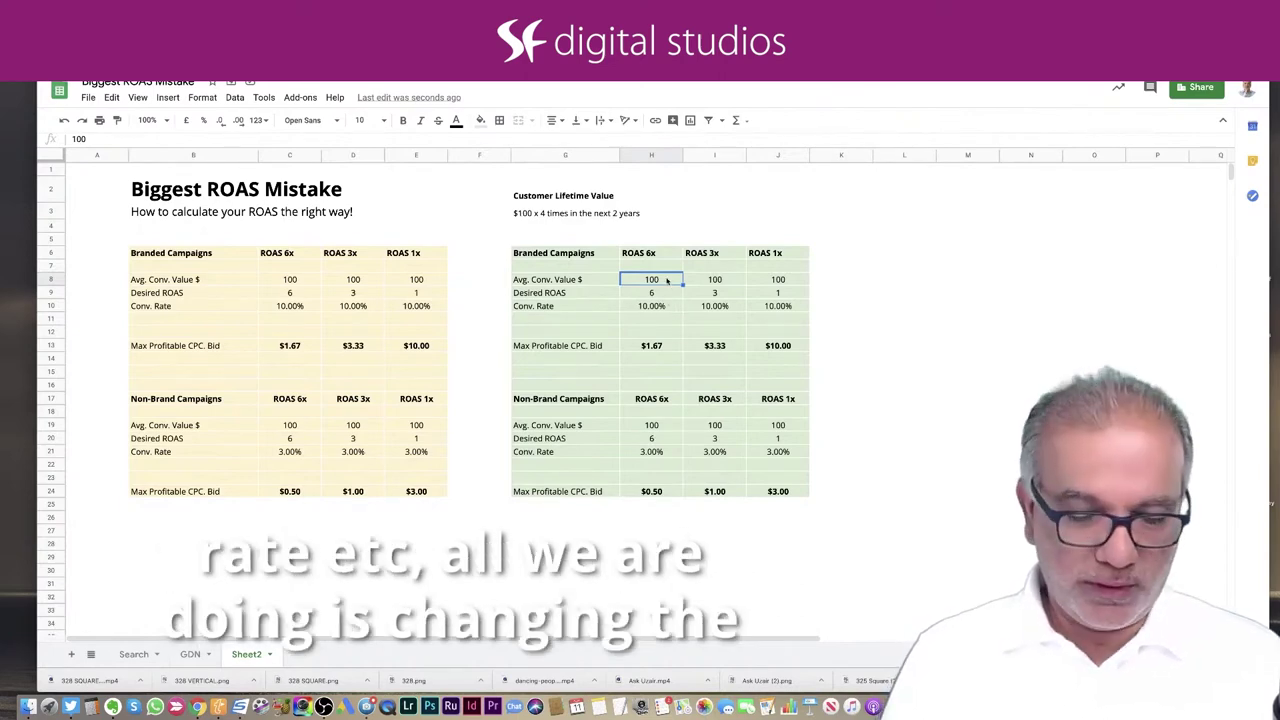
- Set the Branded table's conversion values in H8, I8 and J8 to 400
type("400")
key("Tab")
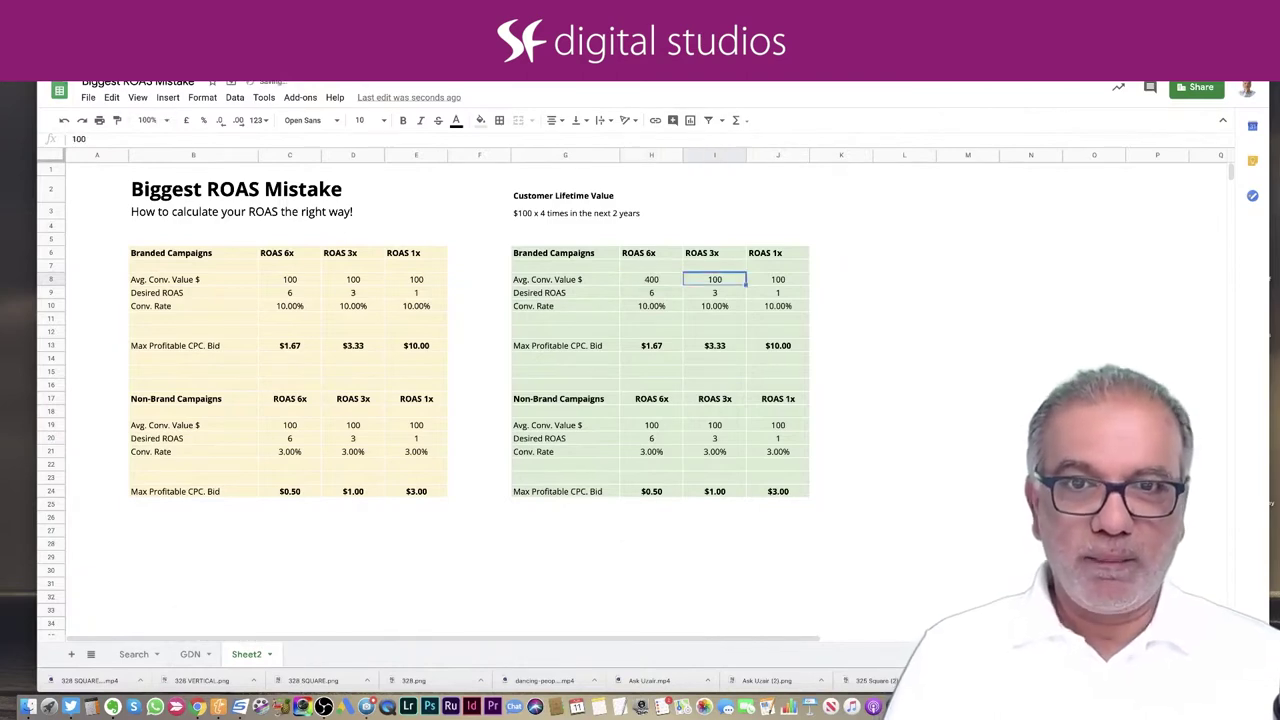
type("400")
key("Tab")
type("400")
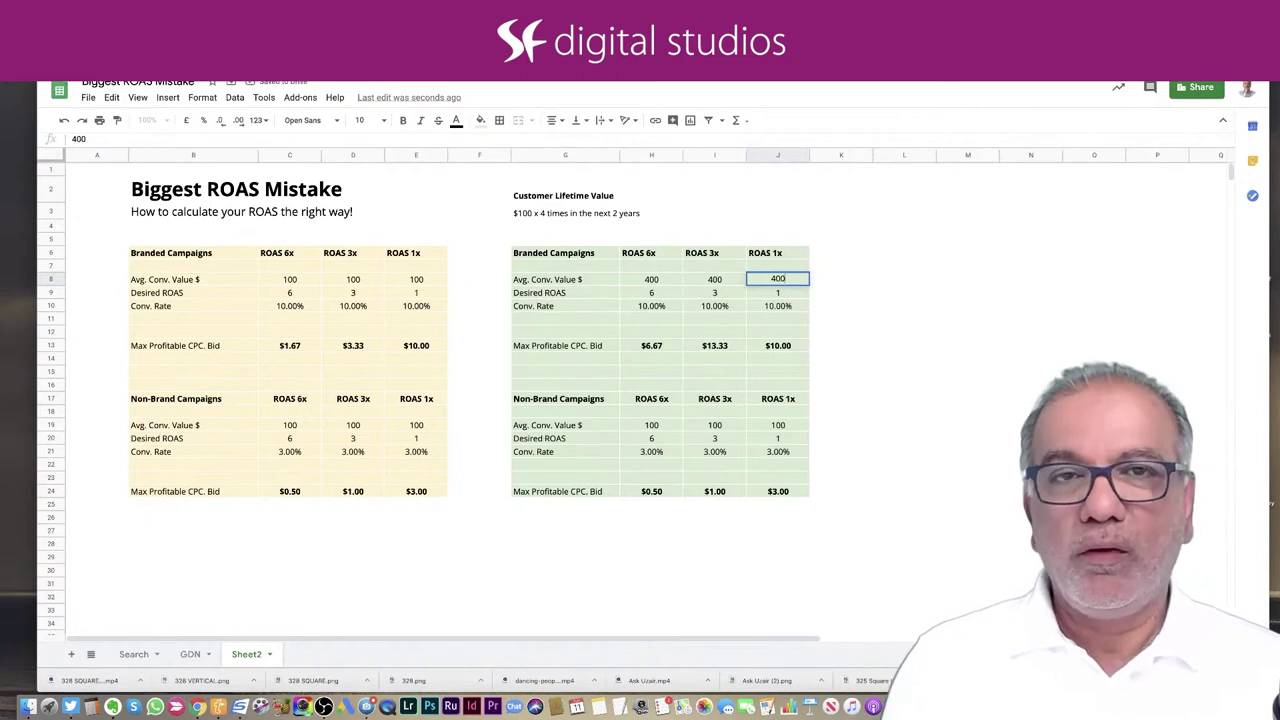
- Set the Non-Brand table's conversion values in H19, I19 and J19 to 400
left_click(652, 426)
type("400")
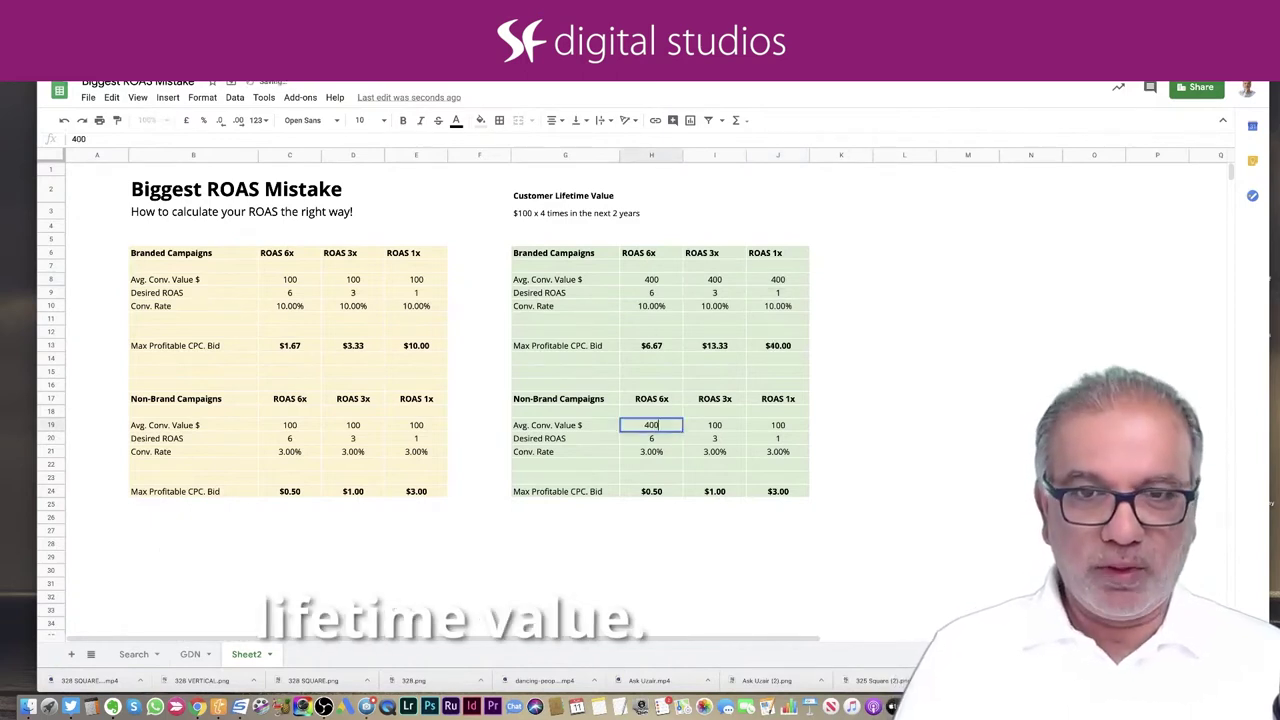
key("Tab")
type("400")
key("Tab")
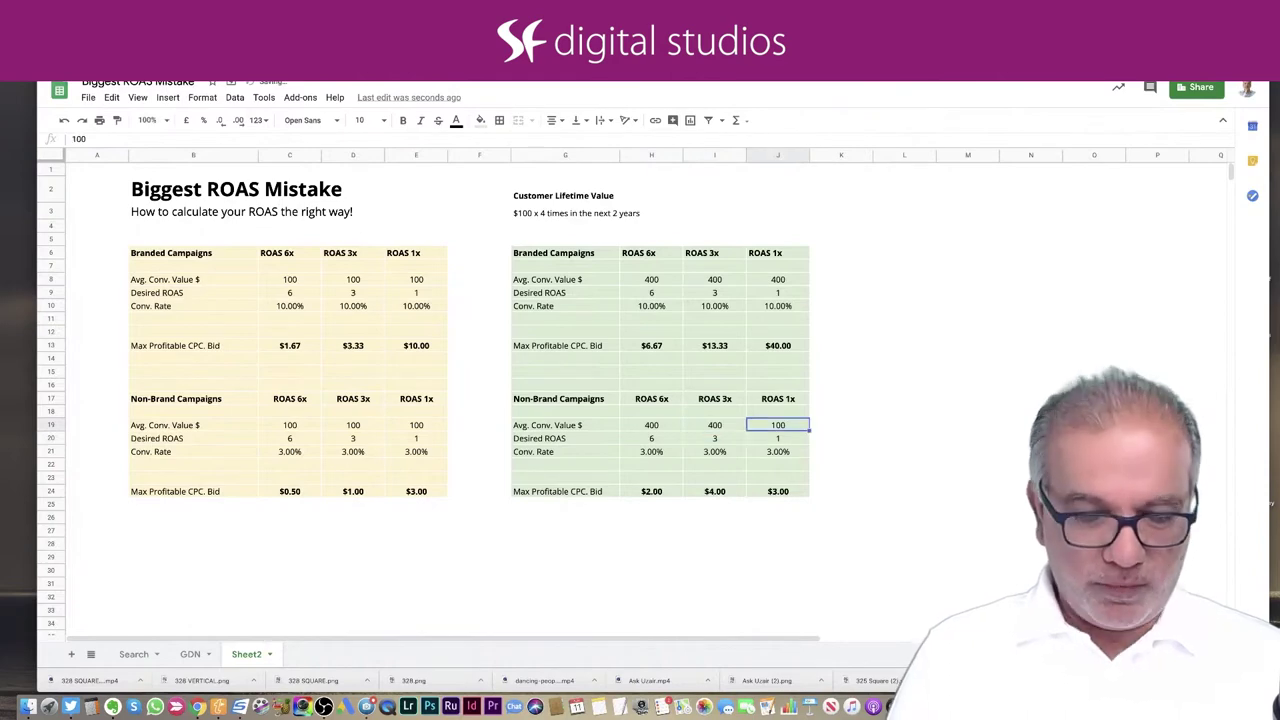
type("400")
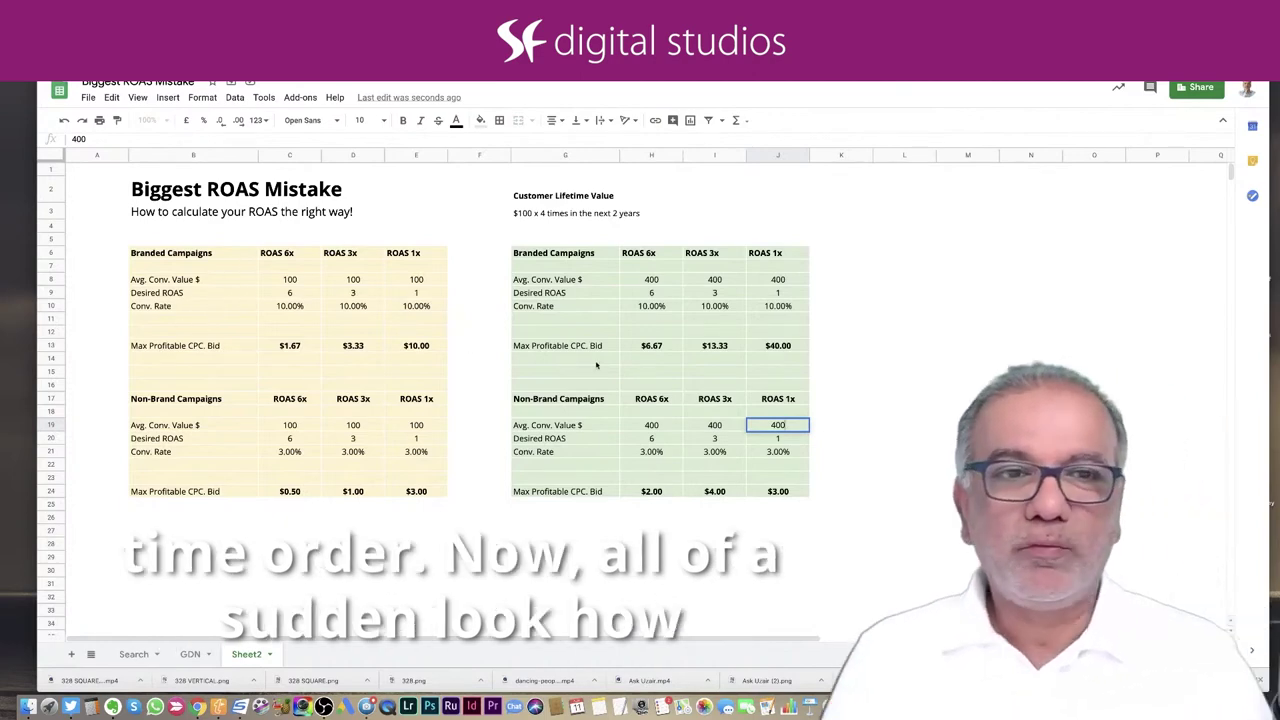
- Commit J19 and compare the original $1.67 bid with the new green bids, including $12.00 in J24
left_click(680, 350)
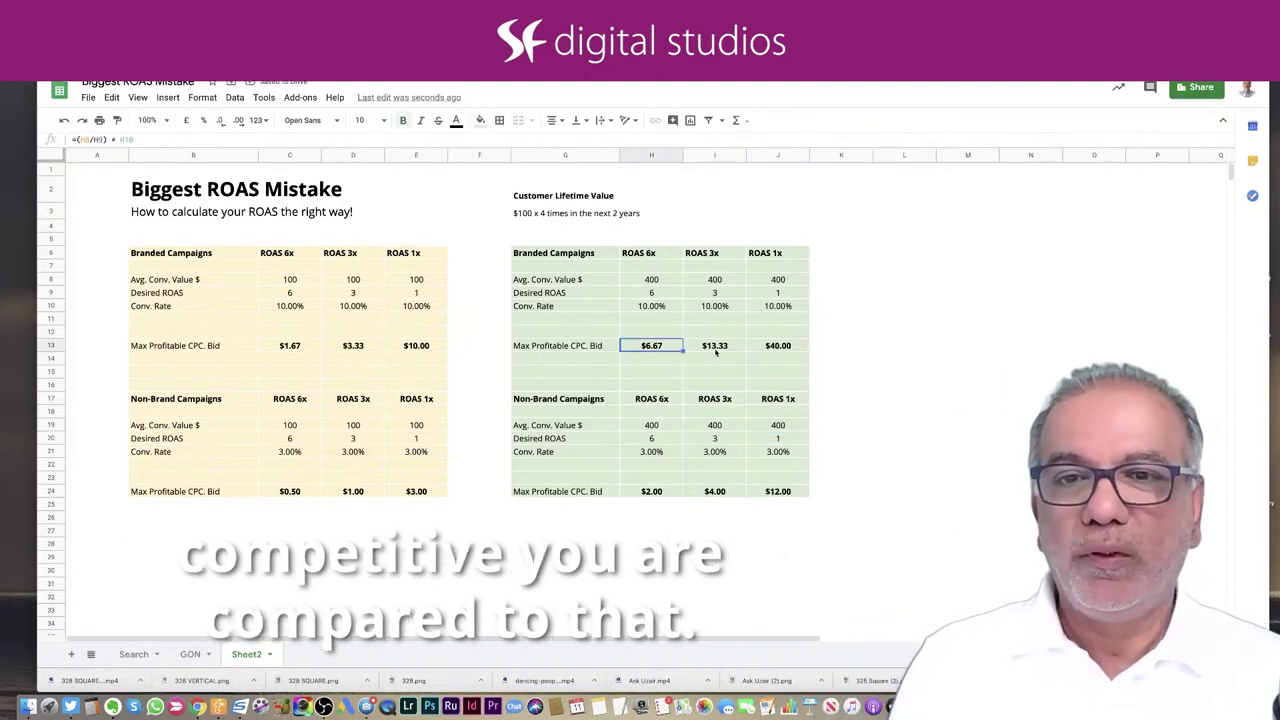
left_click(302, 346)
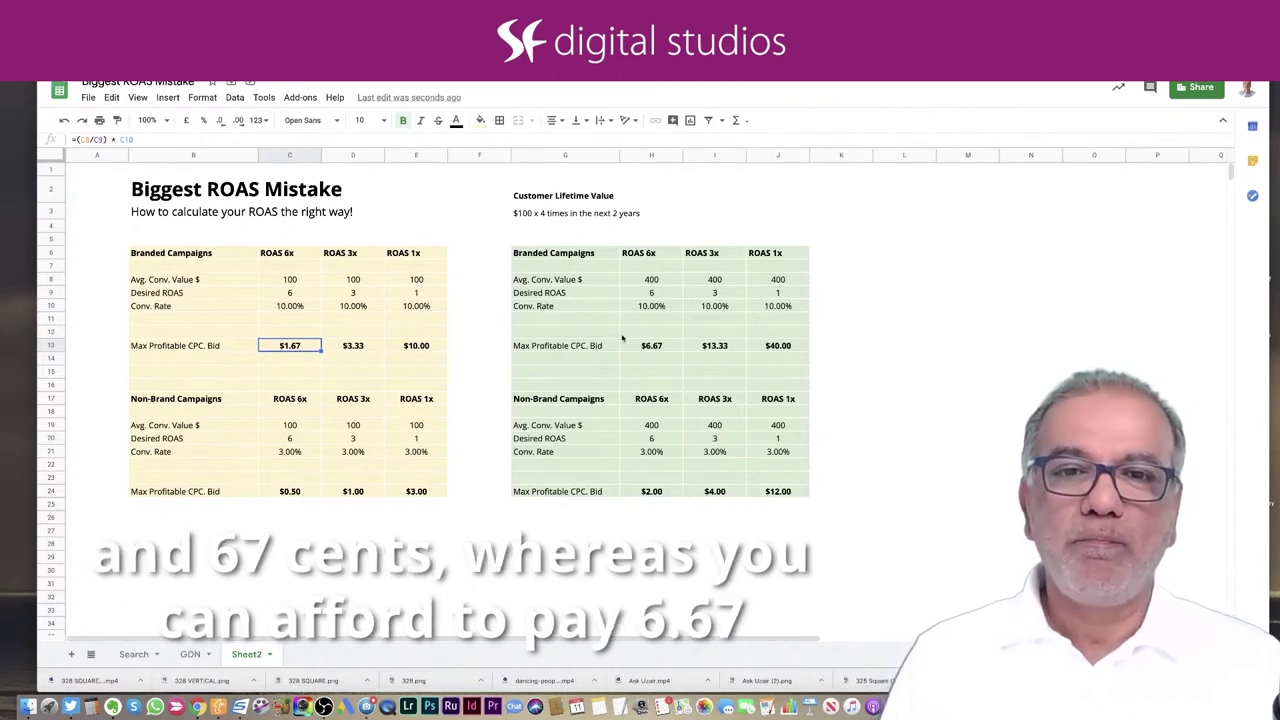
left_click(653, 347)
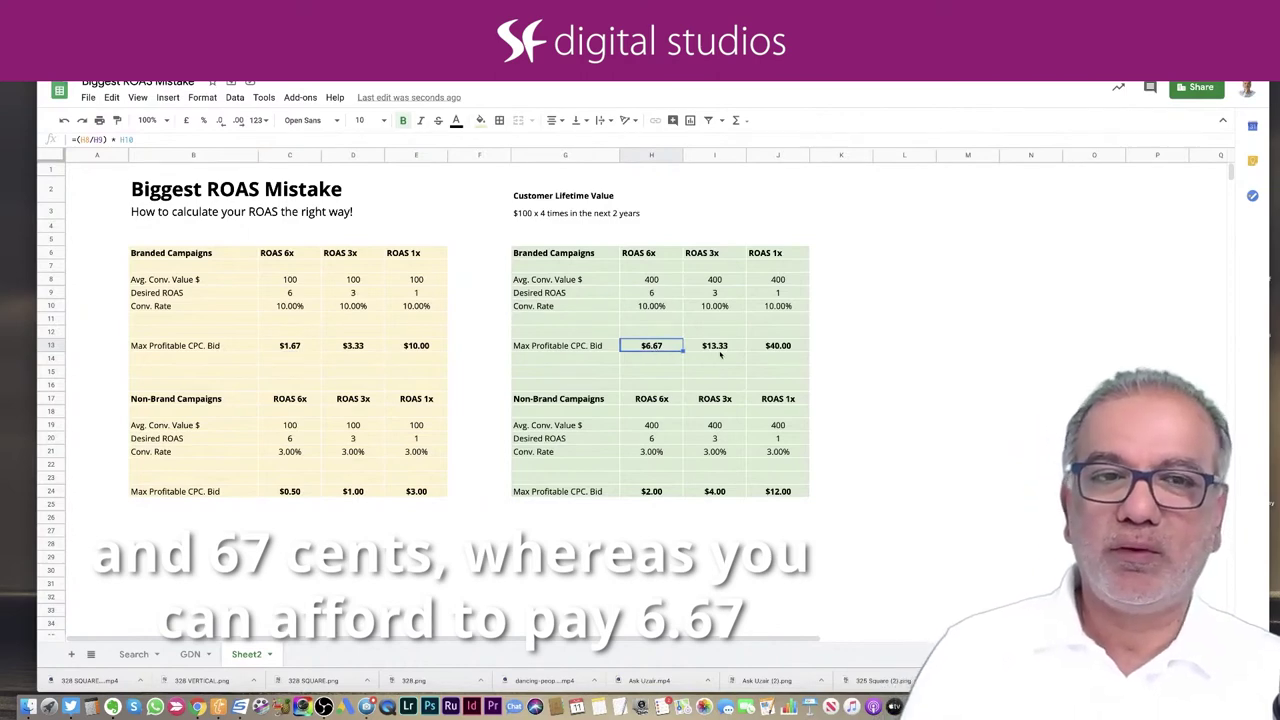
left_click(718, 352)
left_click(786, 353)
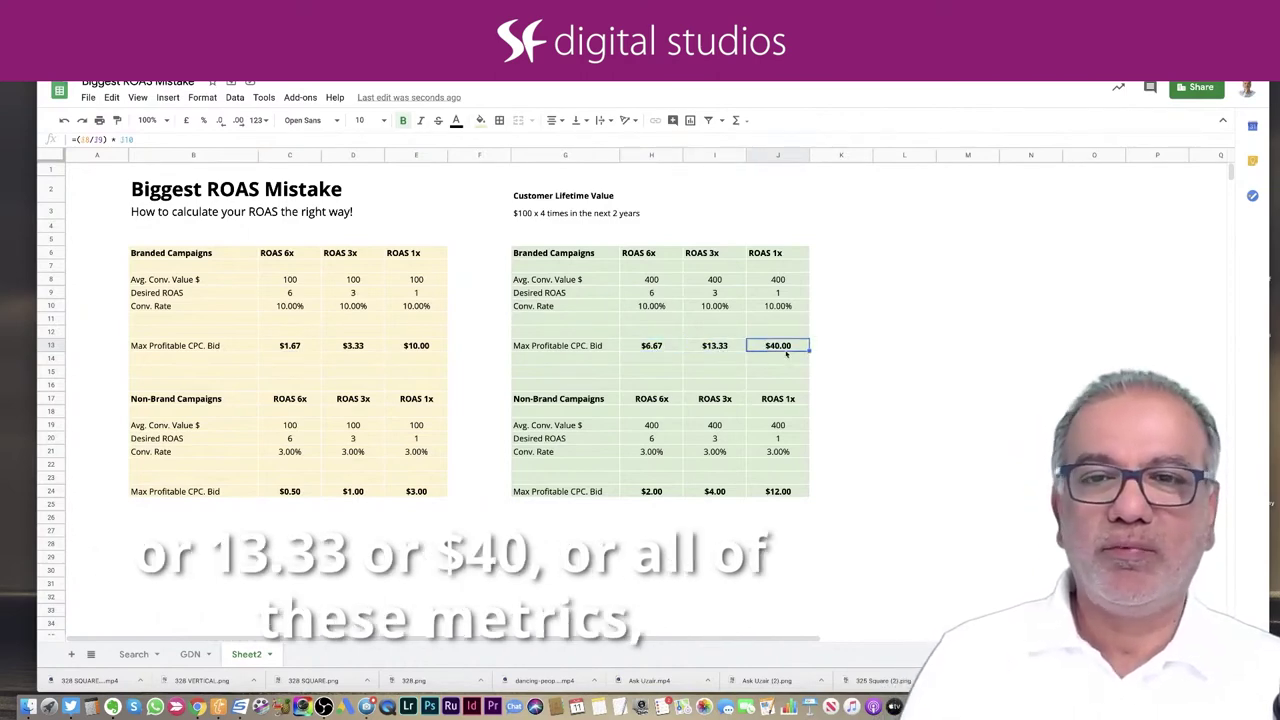
left_click(760, 493)
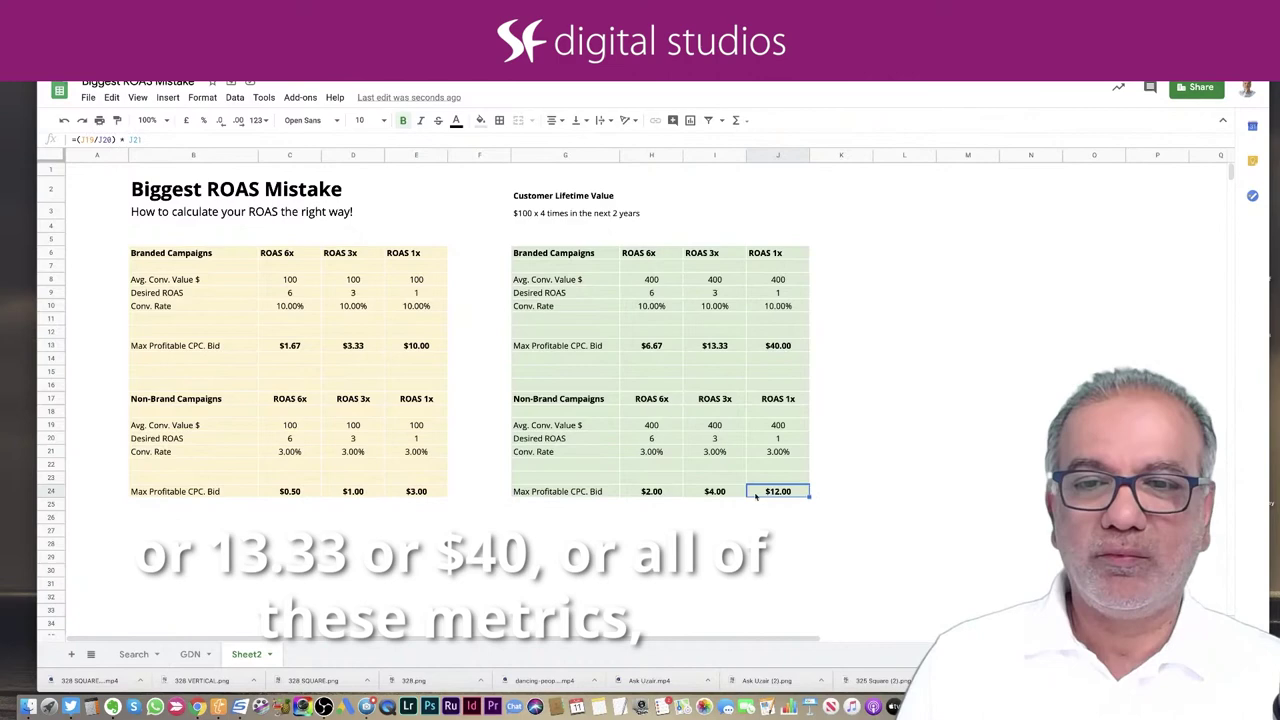
left_click(664, 493)
left_click(706, 493)
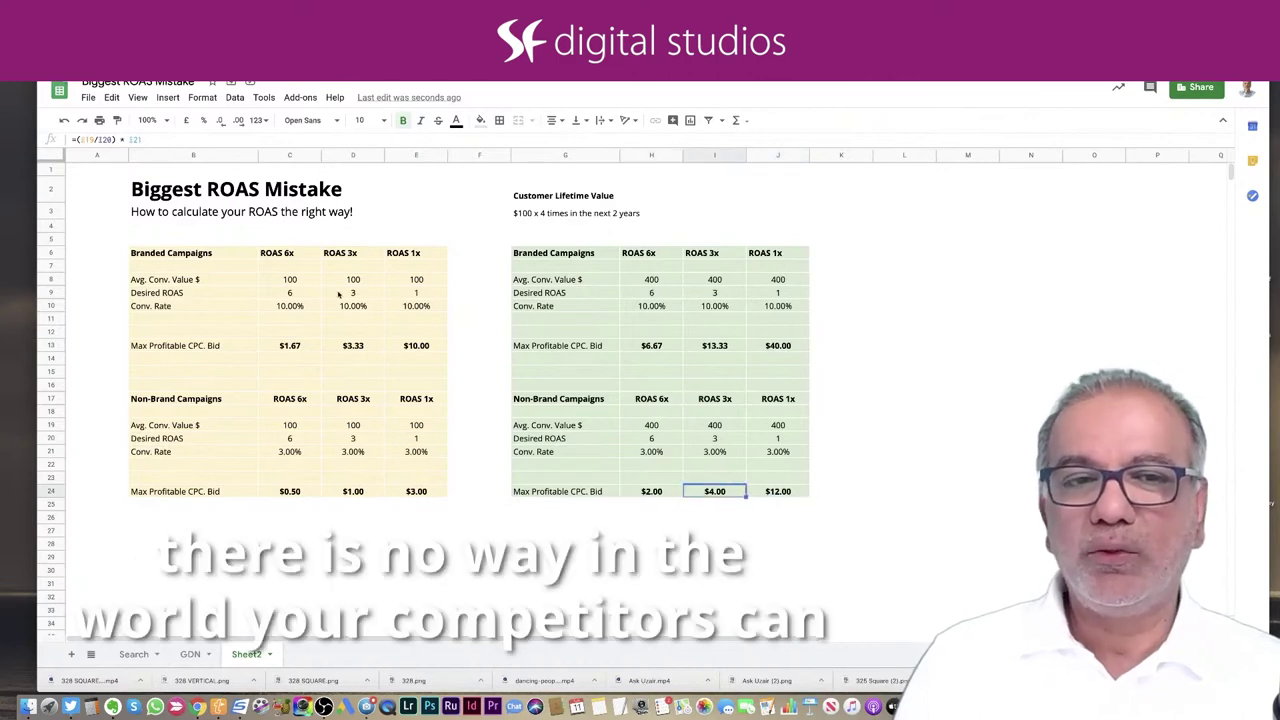